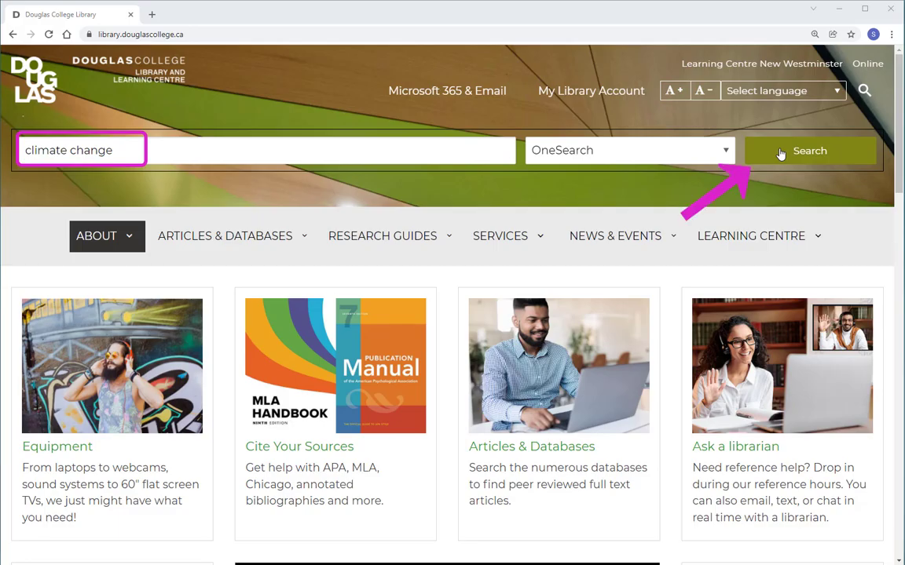
Search OneSearch for climate change and narrow the search with health as a second AND term
click(780, 154)
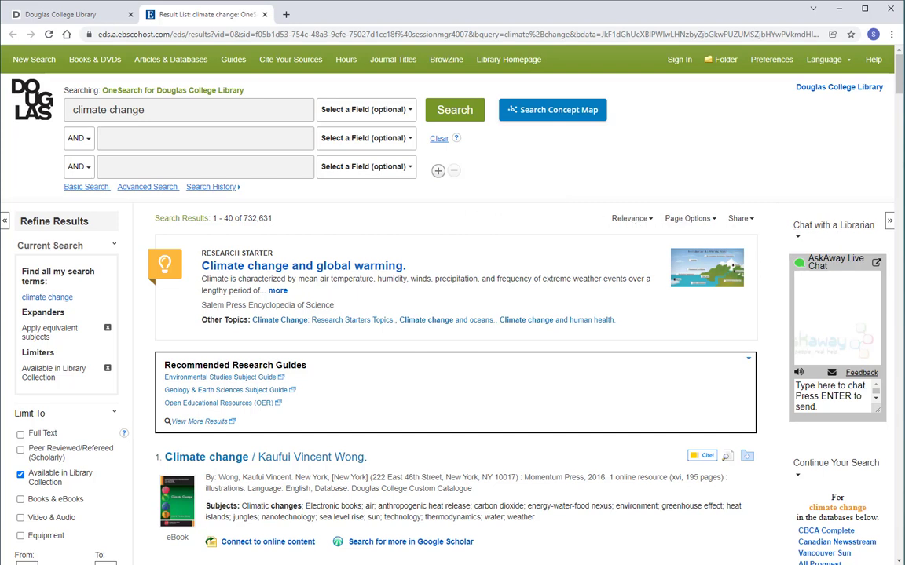
click(246, 139)
text(health)
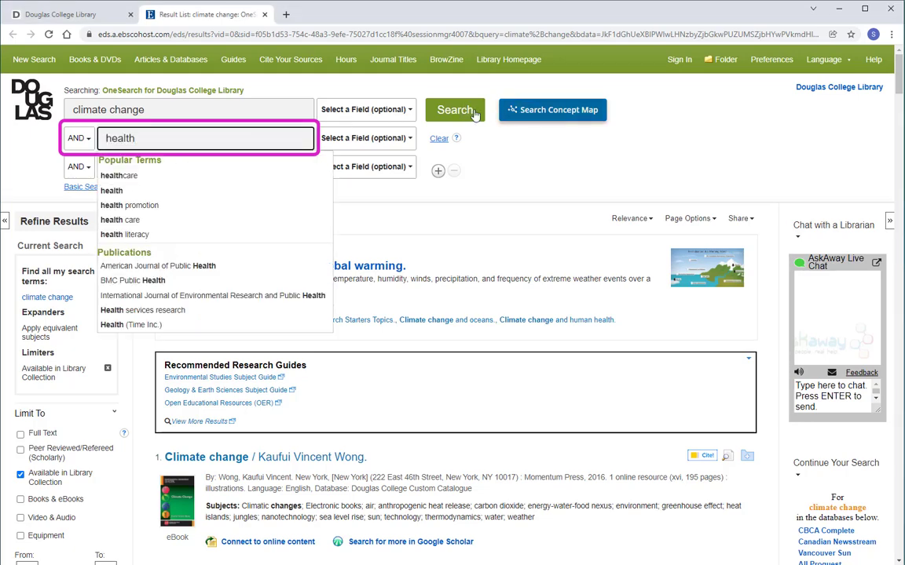
click(466, 114)
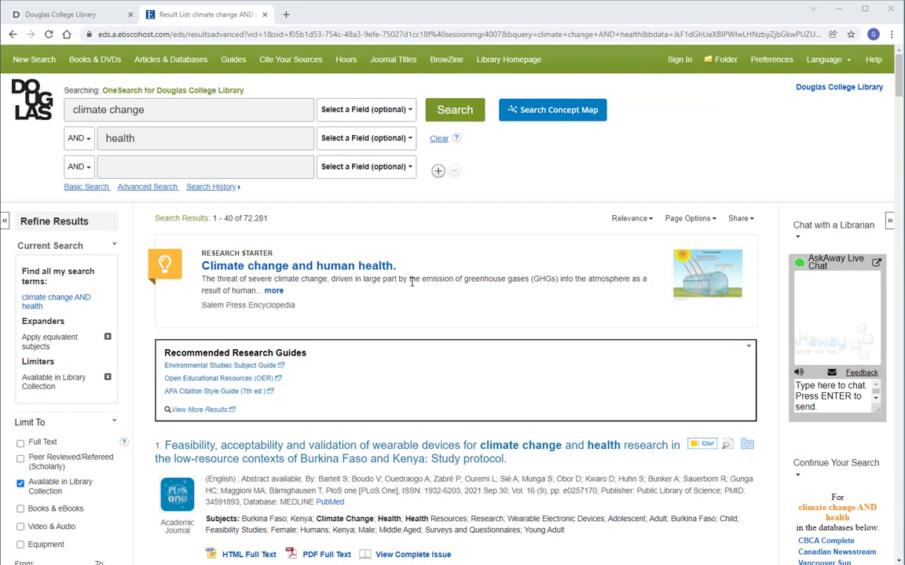
Look through the results' subject terms and copy "CLIMATE change & health" from the article "Climate Change & Well-Being: The Role for Health Promotion Professionals"
scroll(412, 282, down, 2)
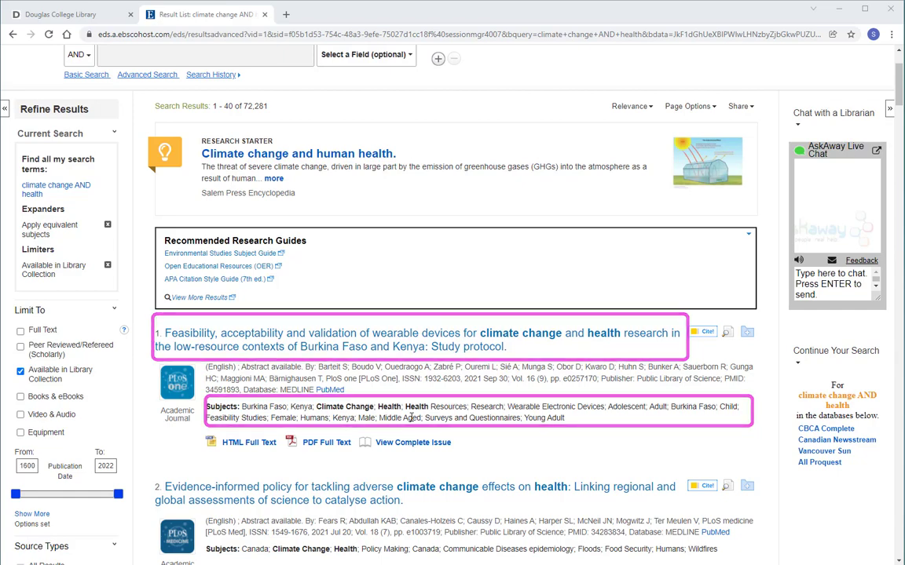
scroll(411, 417, down, 5)
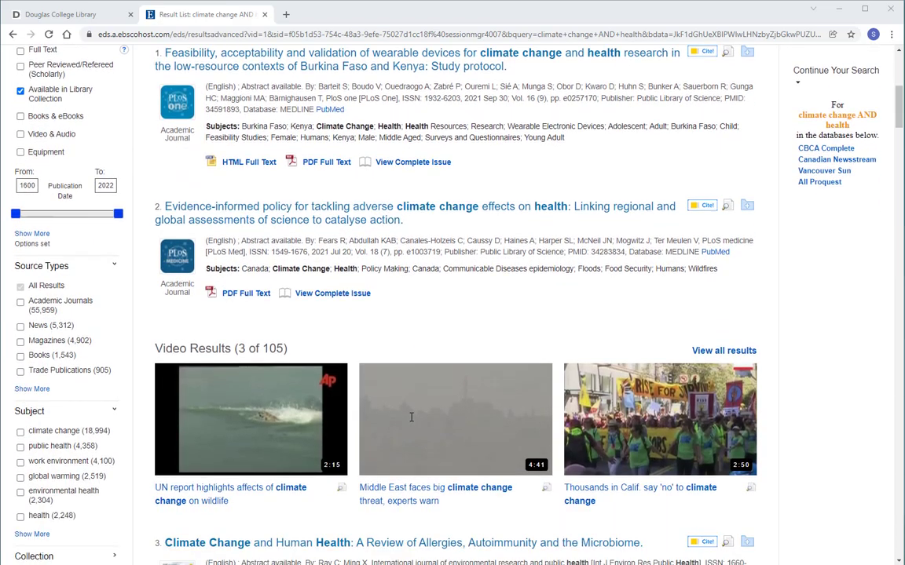
scroll(411, 417, down, 3)
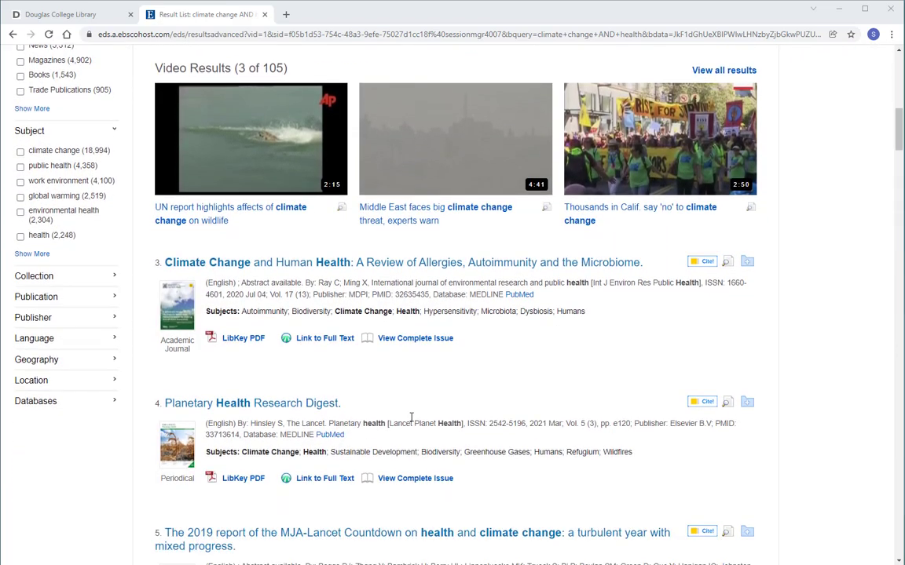
scroll(411, 417, down, 1)
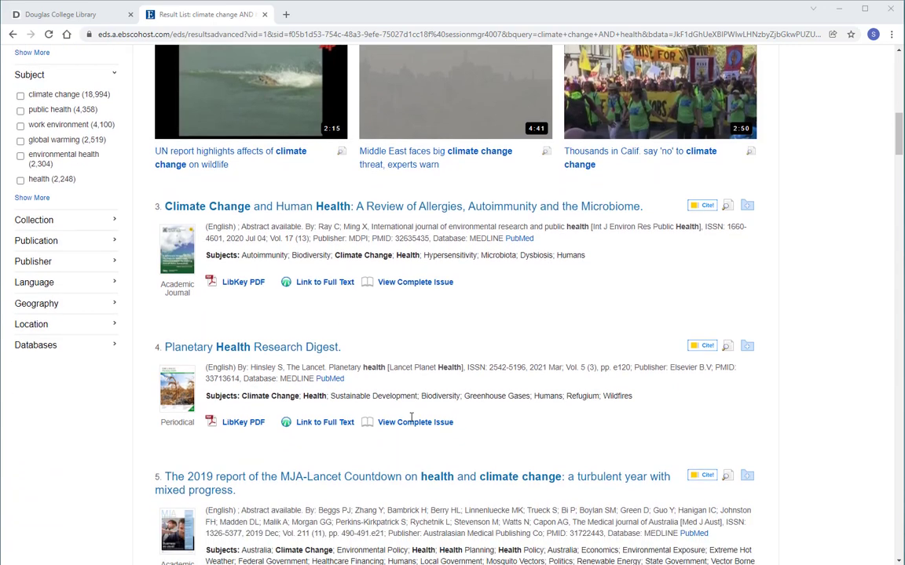
scroll(411, 417, down, 4)
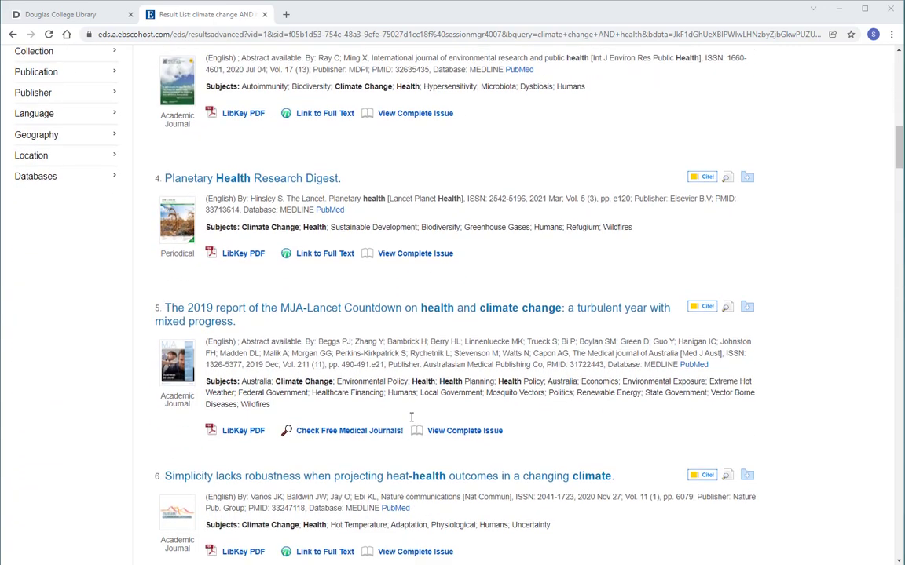
scroll(410, 417, down, 1)
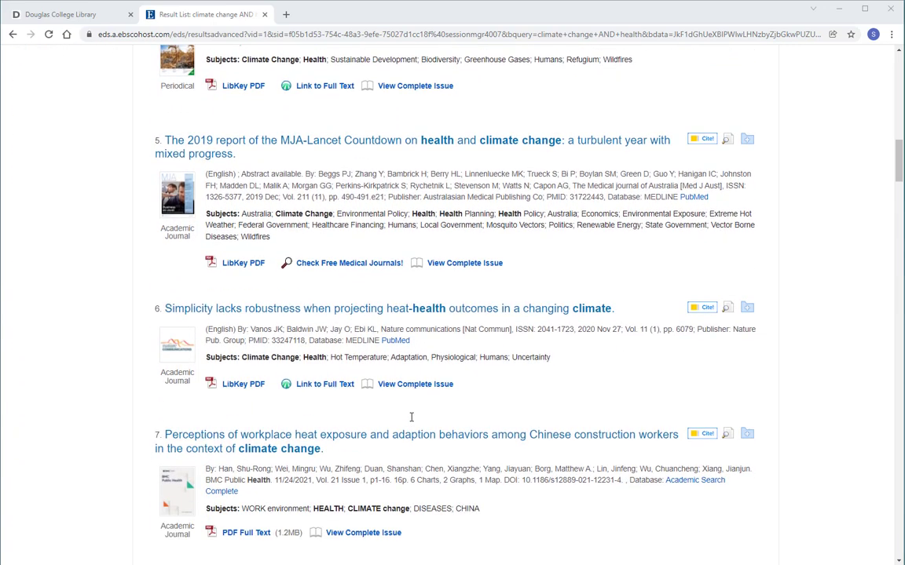
scroll(410, 417, down, 1)
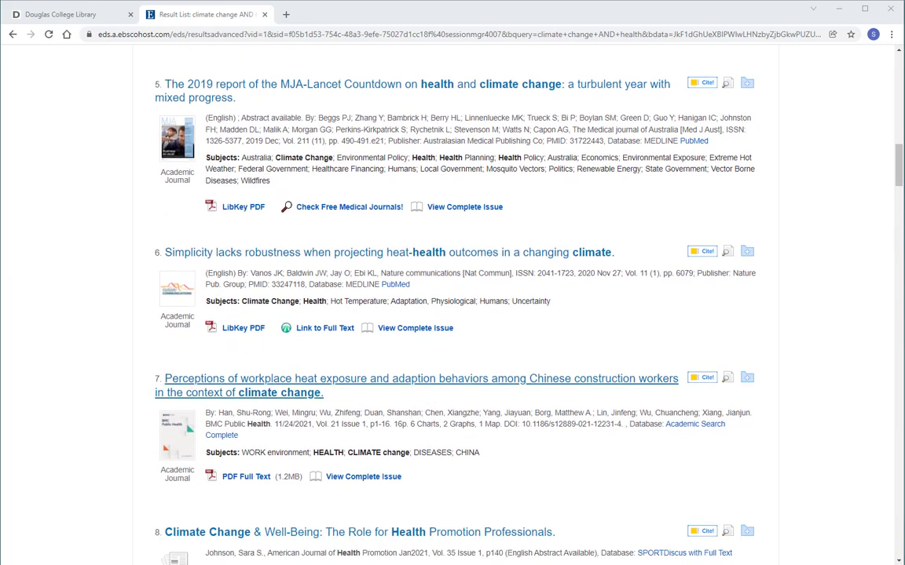
scroll(410, 417, down, 2)
mouse_move(597, 458)
mouse_down()
mouse_move(545, 440)
mouse_move(503, 458)
mouse_up()
key(ctrl+c)
Replace all existing search terms with the copied subject term "CLIMATE change & health" and run the search
scroll(491, 283, up, 14)
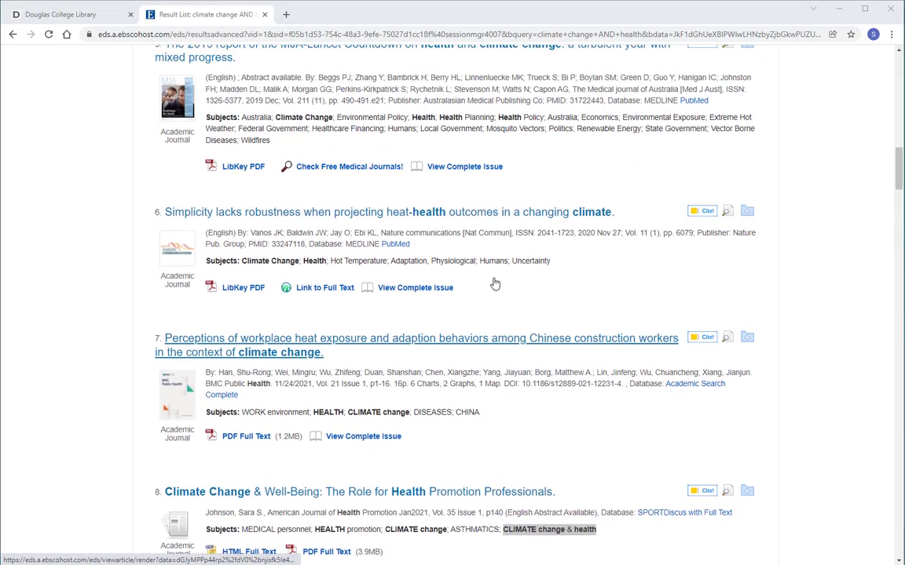
scroll(495, 283, up, 4)
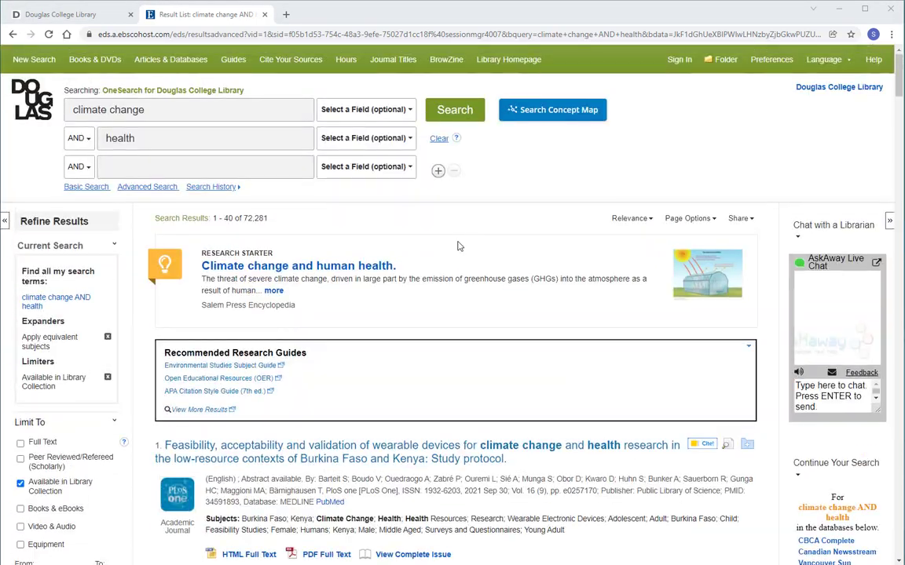
click(439, 139)
key(ctrl+v)
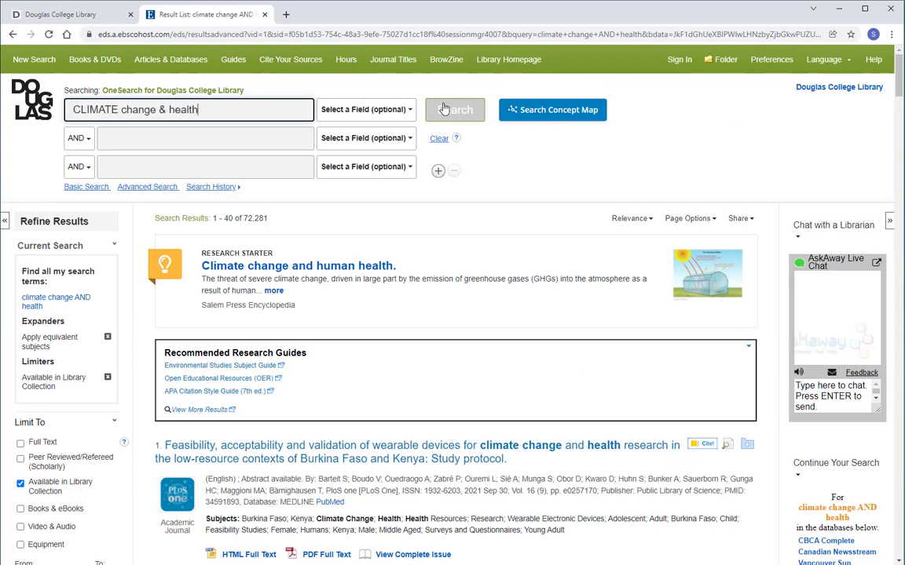
click(454, 111)
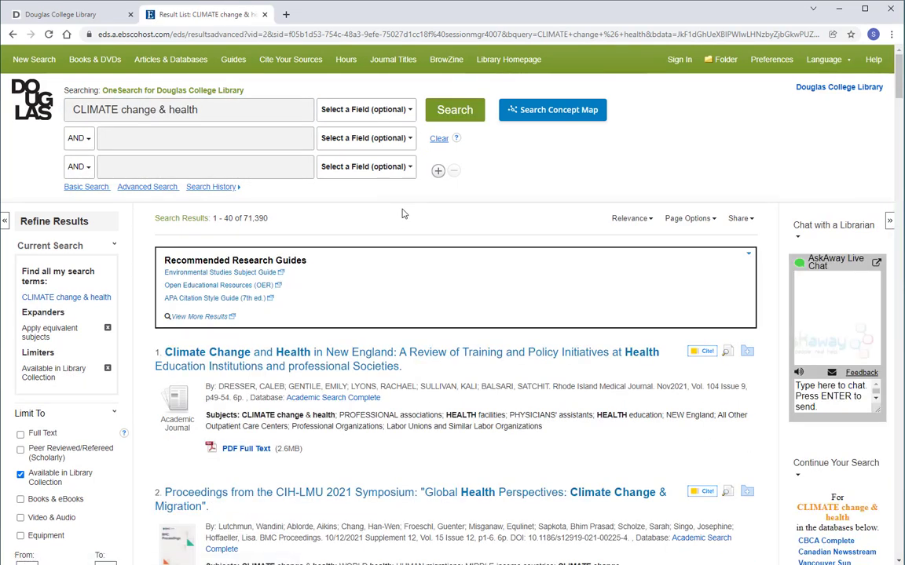
Review the limiter, publication date, source type and subject filters available for the search results
scroll(245, 238, down, 3)
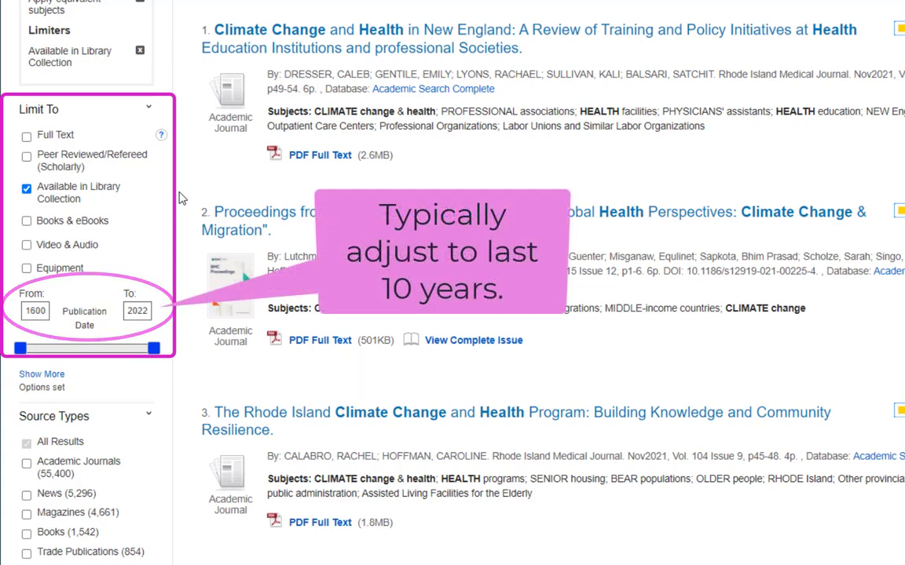
scroll(181, 204, down, 2)
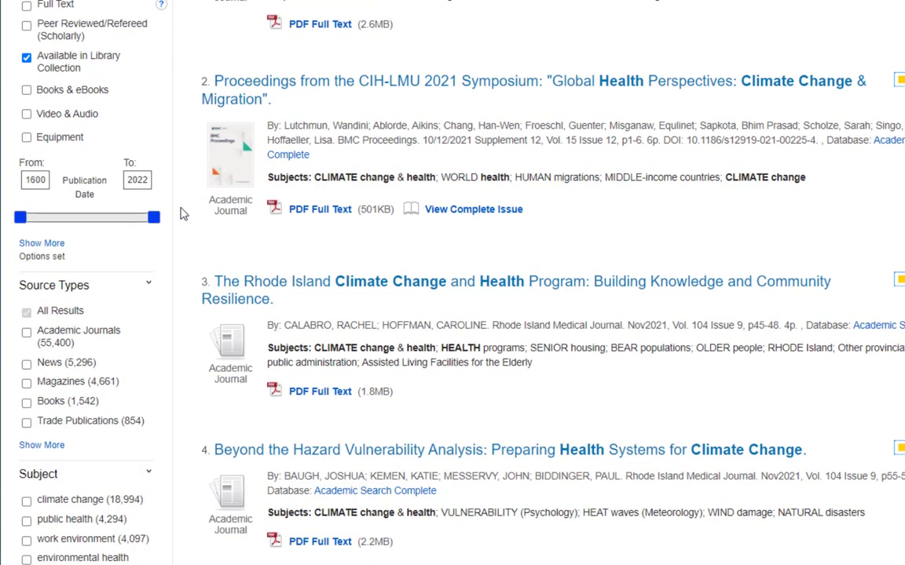
scroll(182, 214, down, 1)
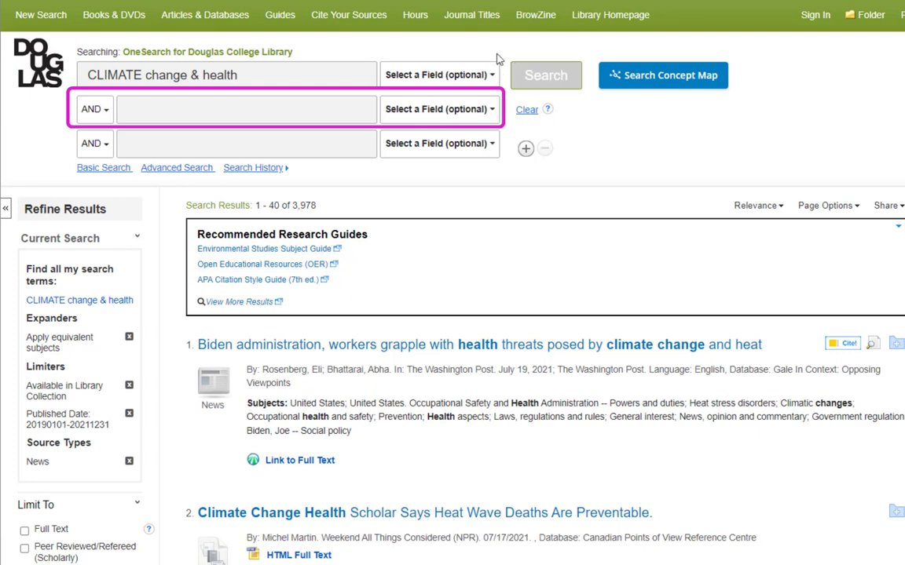
Add "Canada or Canadian" as the second AND search term, rerun the search and limit the source type to News
click(303, 113)
text(Canada or Canadian)
click(546, 76)
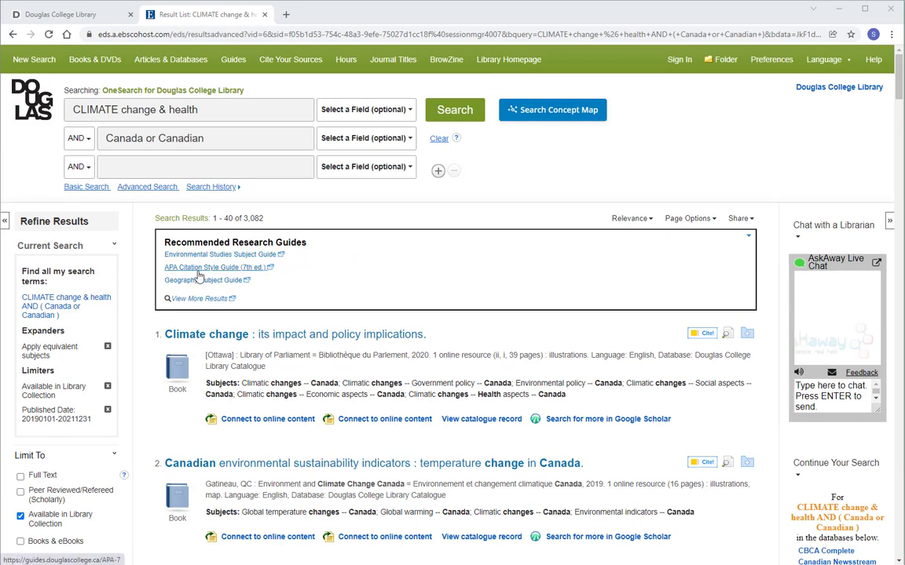
scroll(47, 393, down, 4)
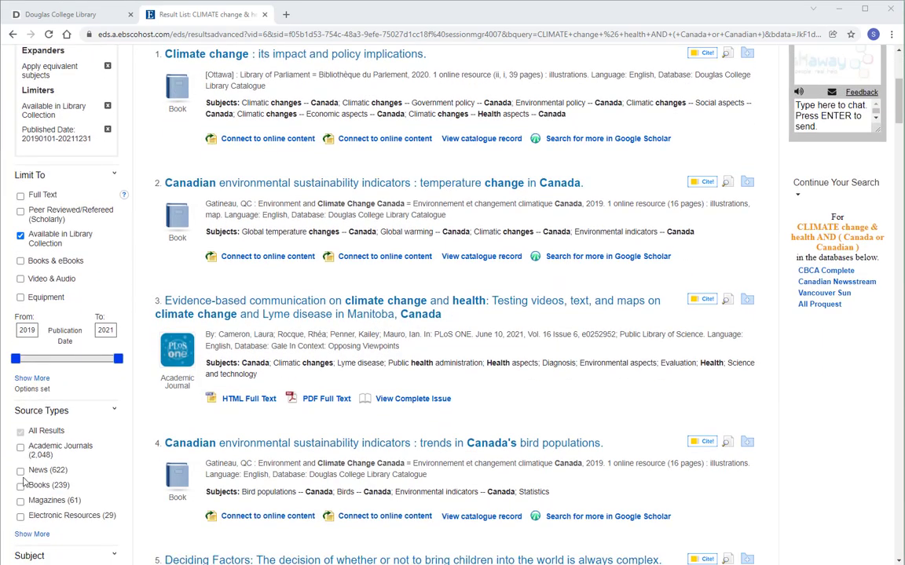
click(20, 470)
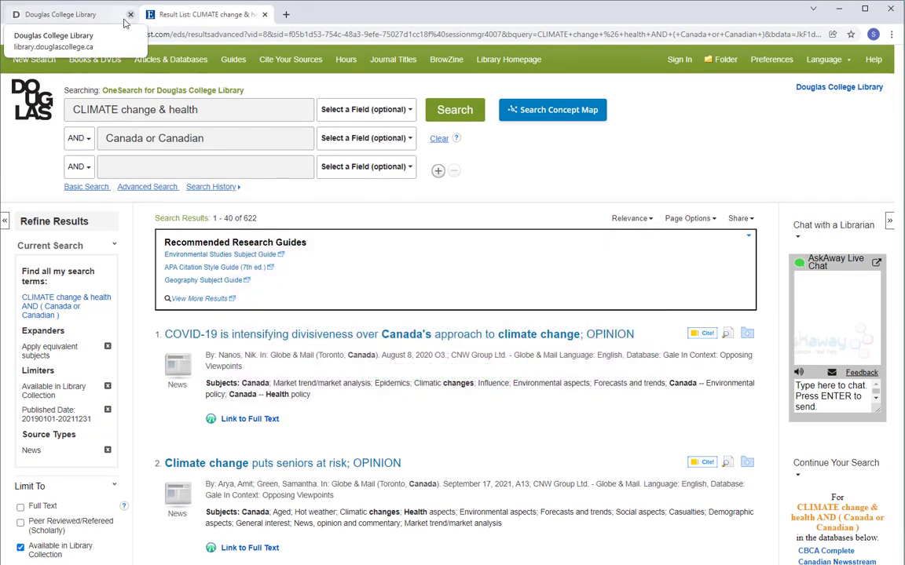
Open the library website's Databases A-Z list and look through it
click(74, 18)
mouse_move(218, 244)
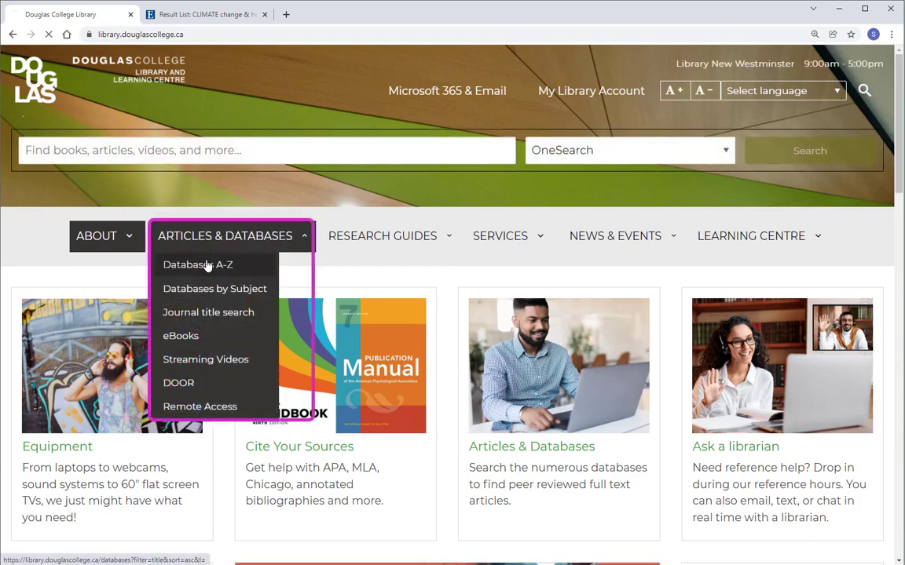
click(206, 265)
scroll(207, 264, down, 5)
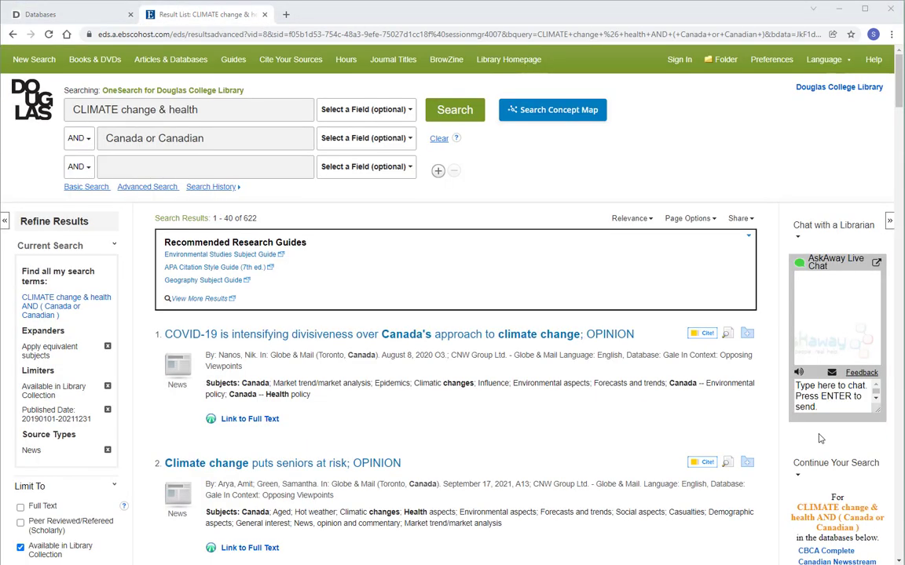
Add the first two news results to the folder, and check the folder contents before returning to the results
click(749, 340)
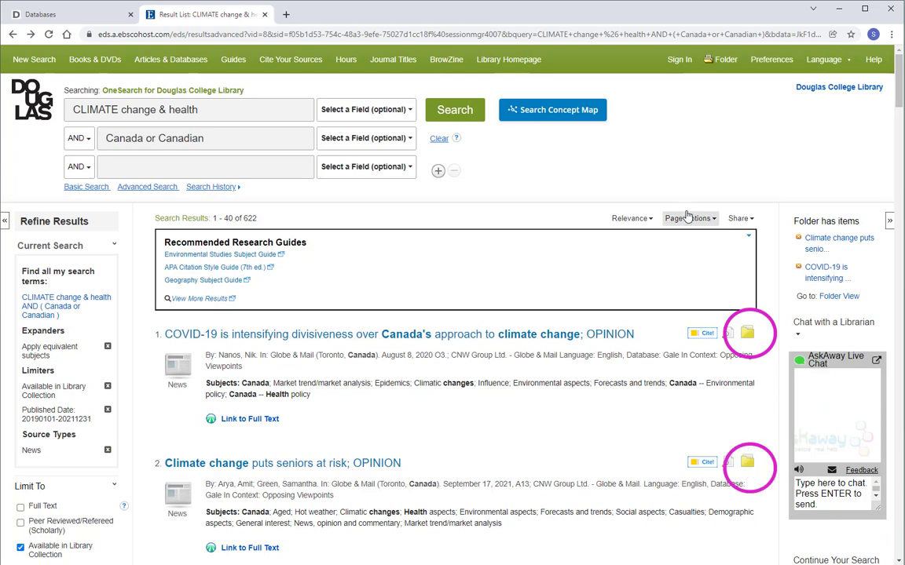
click(713, 63)
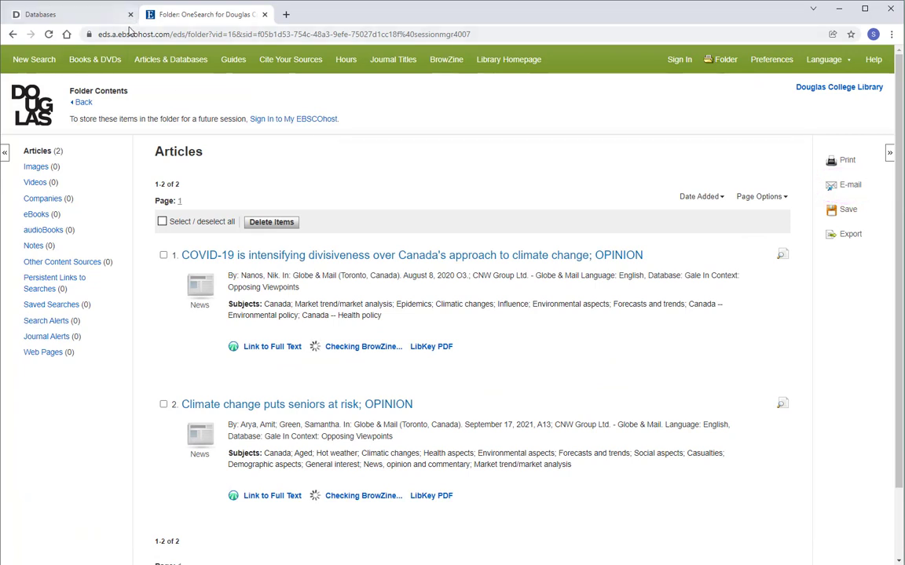
click(83, 103)
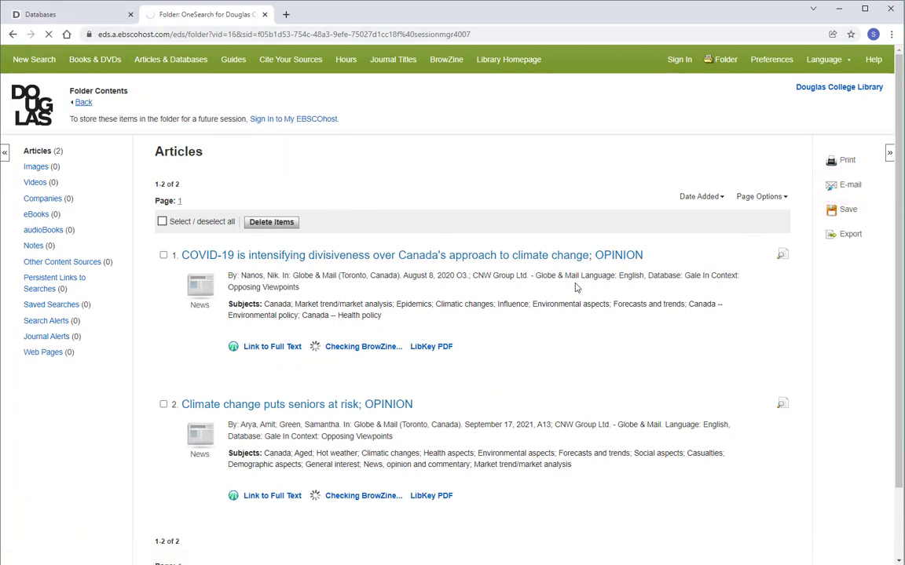
View the citation formats for the article "COVID-19 is intensifying divisiveness over Canada's approach to climate change" and return to the result list
click(406, 257)
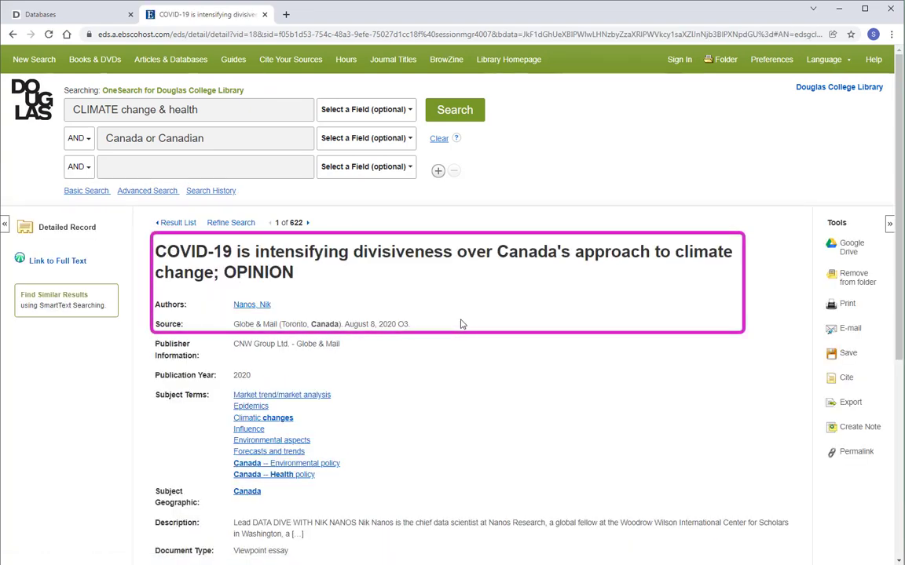
scroll(460, 469, down, 1)
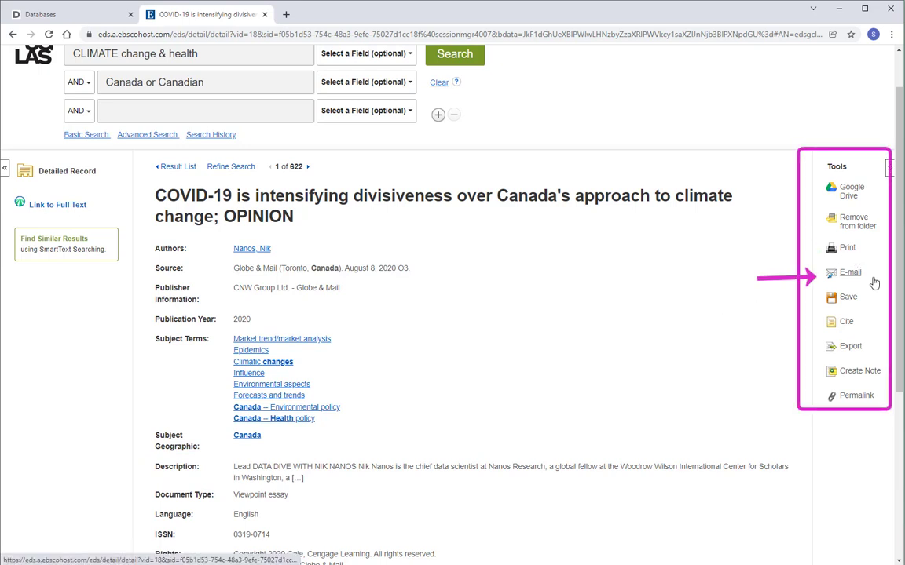
click(847, 324)
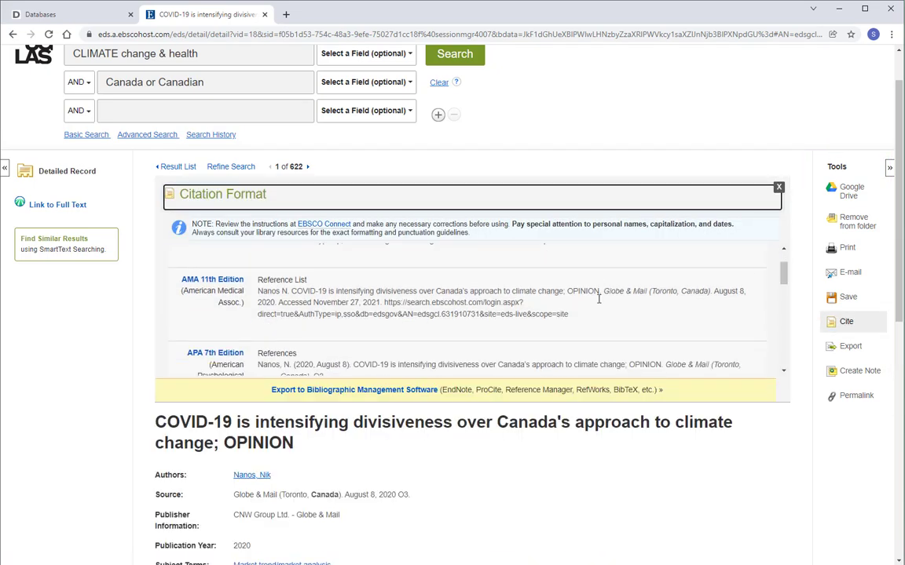
scroll(598, 298, down, 1)
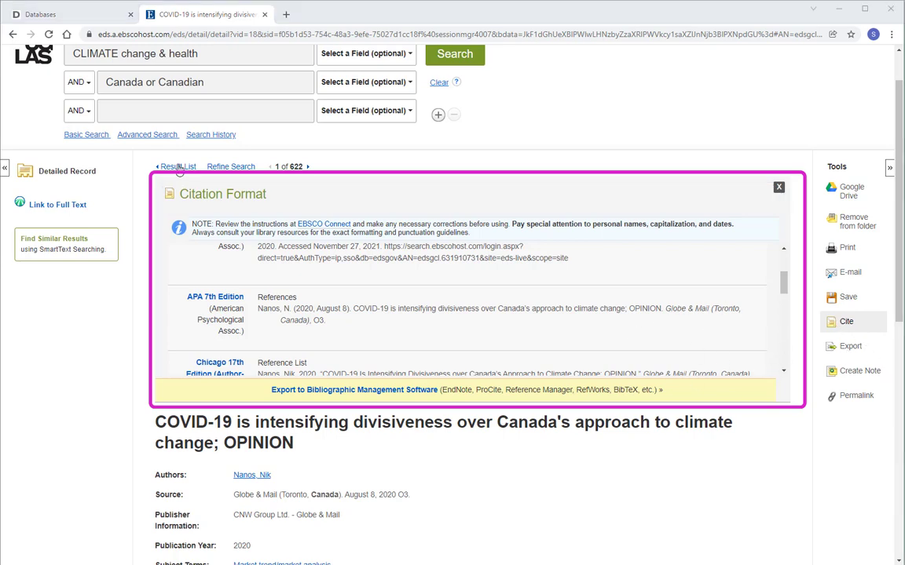
click(179, 167)
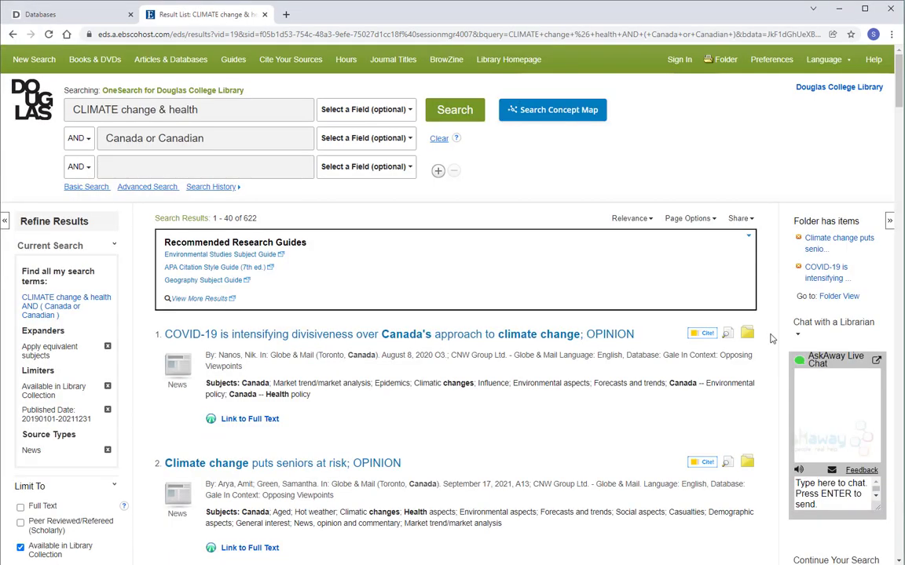